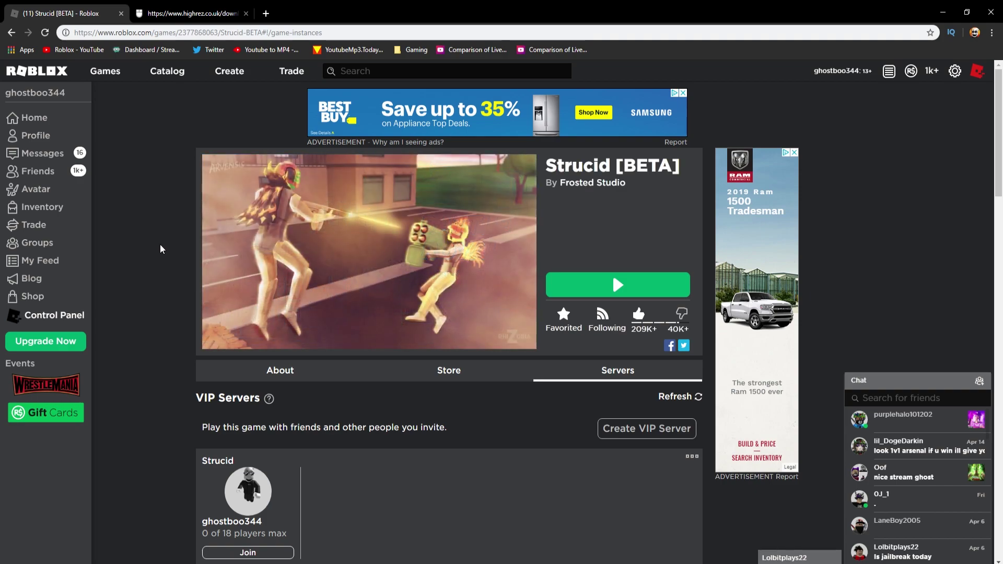
Switch Chrome to the highrez.co.uk X-Mouse Button Control tab and highlight its page title
key("ctrl+Tab")
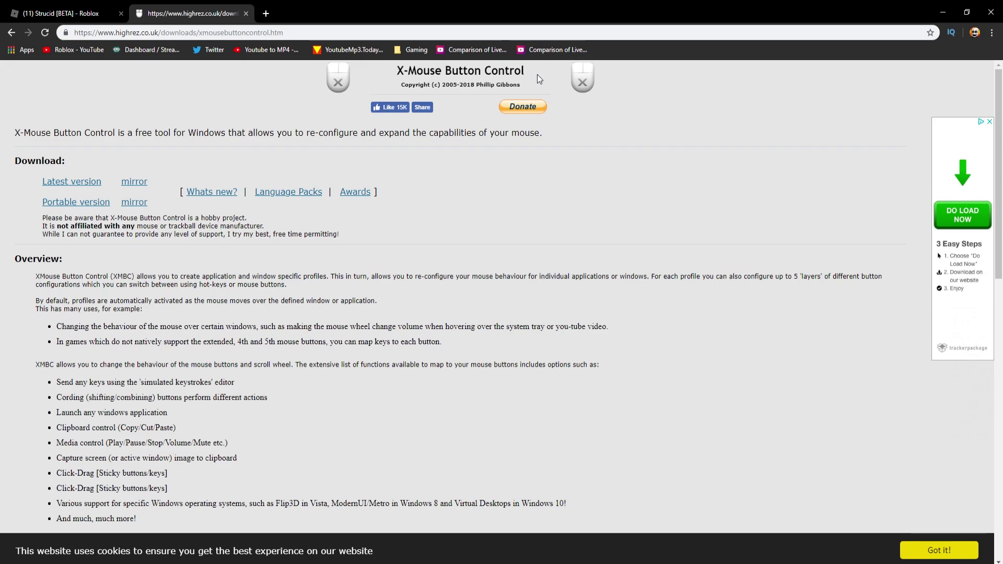
left_click_drag(537, 74, 396, 70)
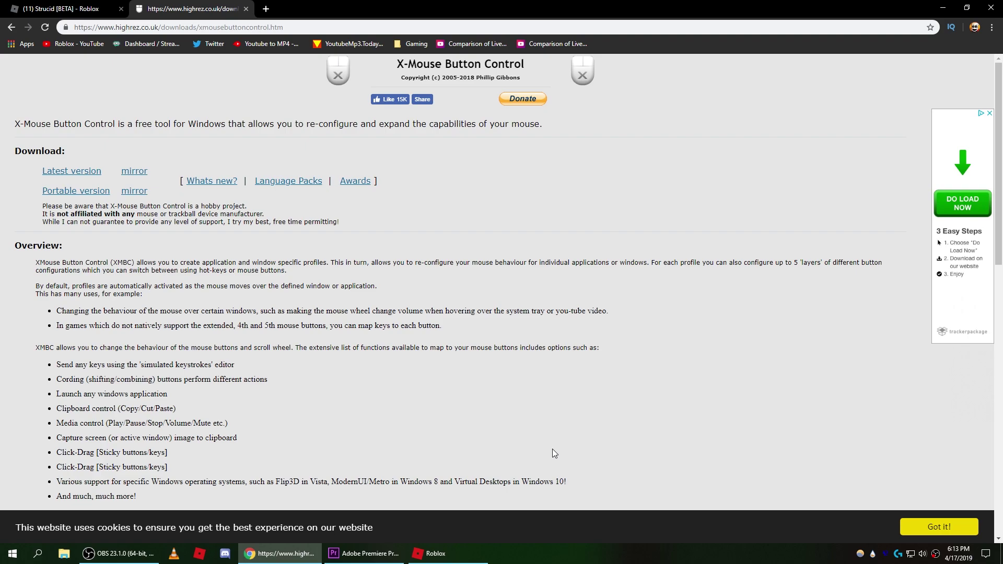
Search for xmouse, launch X-Mouse Button Control and open its Setup window
left_click(37, 553)
type("xmouse")
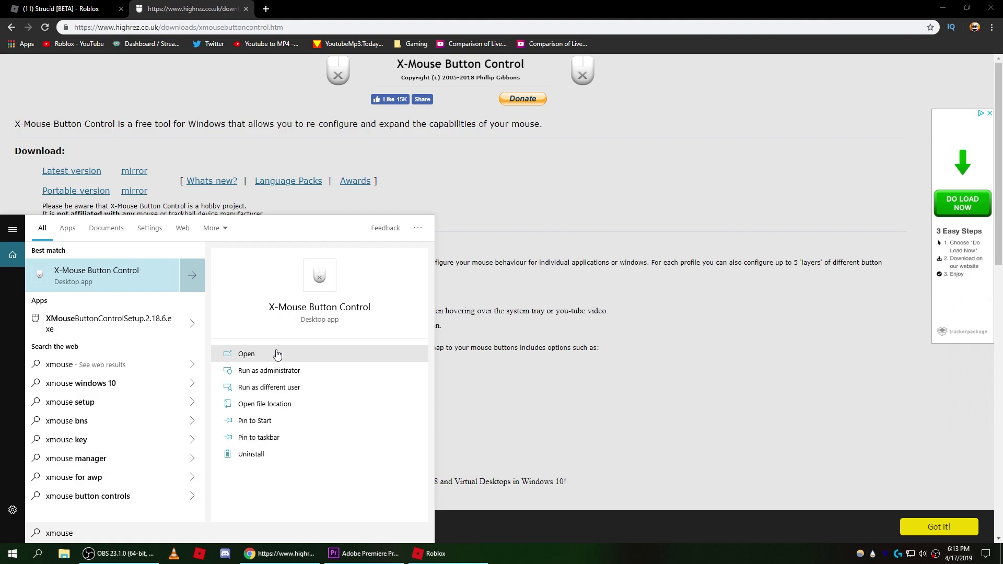
left_click(256, 354)
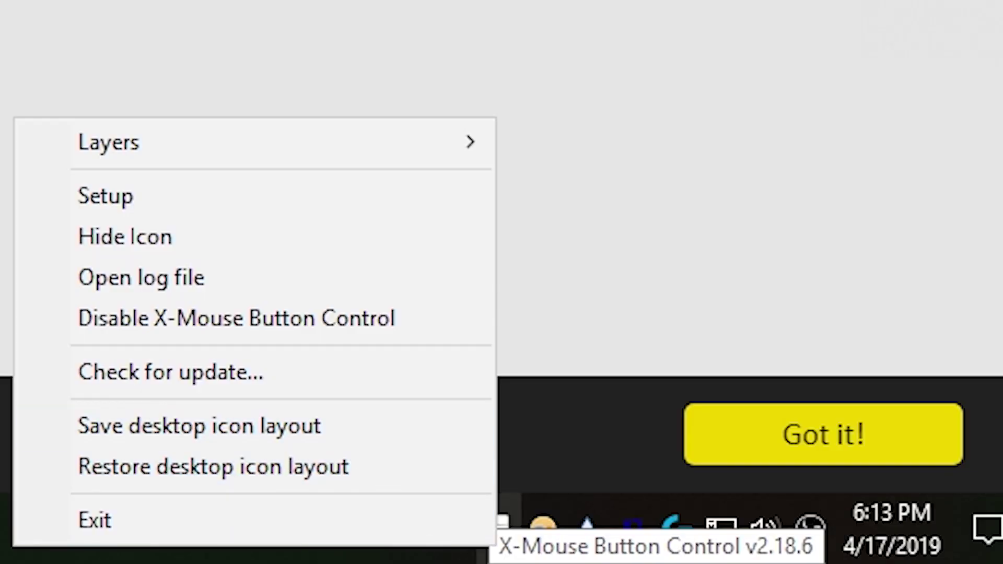
left_click(106, 196)
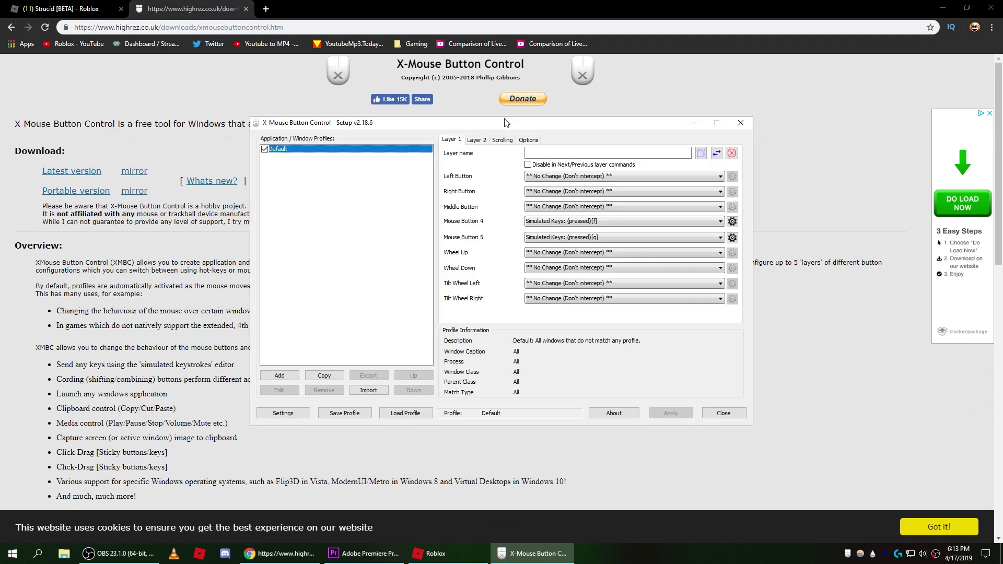
Move the Setup window left and reset Mouse Buttons 4 and 5 to No Change
left_click_drag(506, 123, 456, 140)
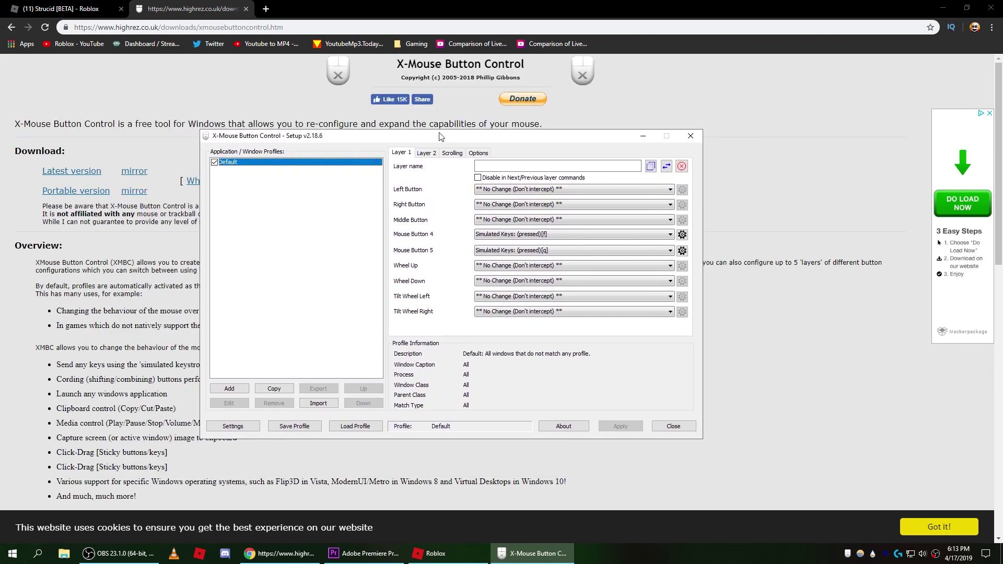
left_click(528, 235)
scroll(528, 261, "up", 1)
left_click(527, 244)
left_click(522, 251)
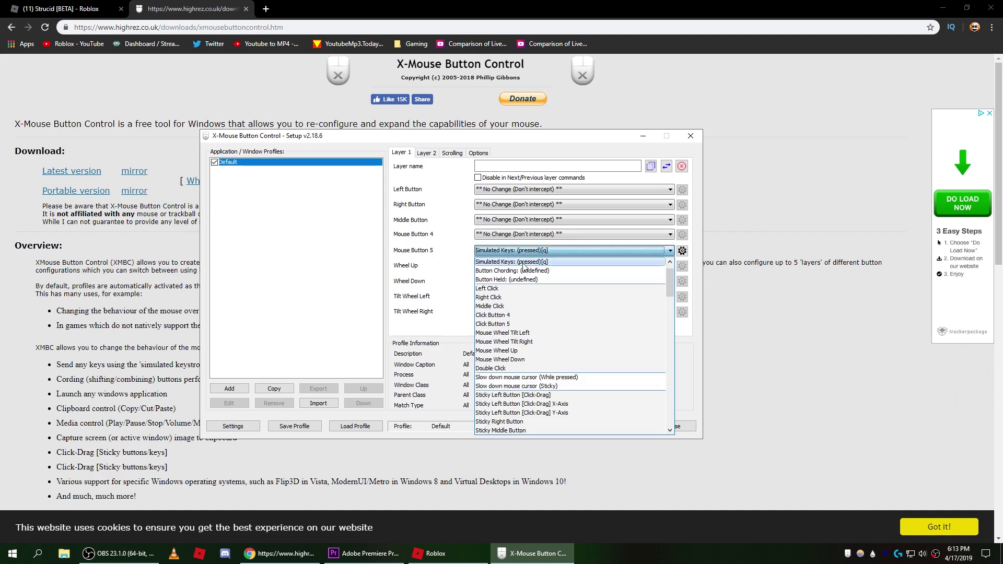
scroll(524, 267, "up", 1)
left_click(522, 261)
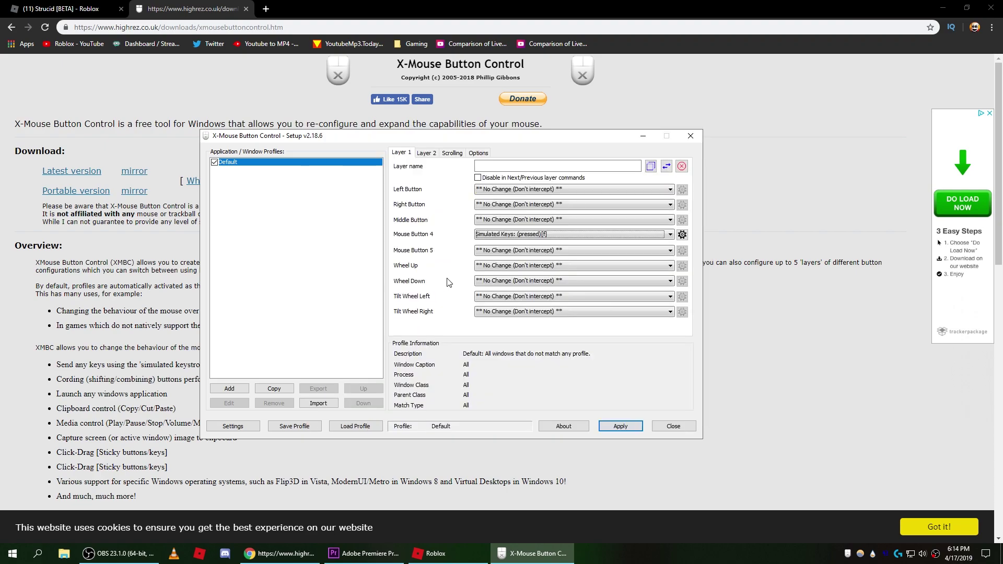
Set Mouse Button 4 to Forward and Mouse Button 5 to Simulated Keys
left_click(448, 279)
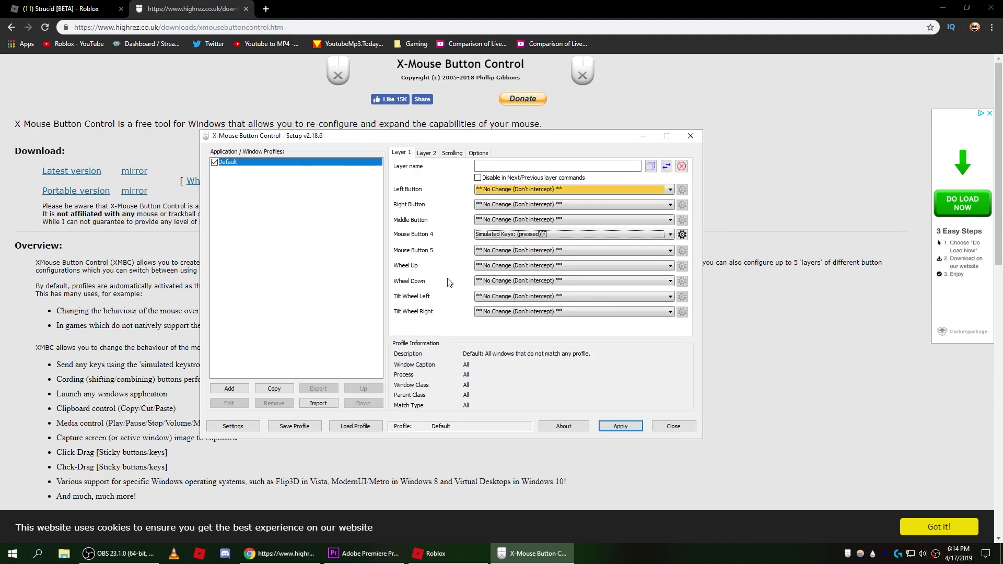
left_click(448, 279)
left_click(448, 278)
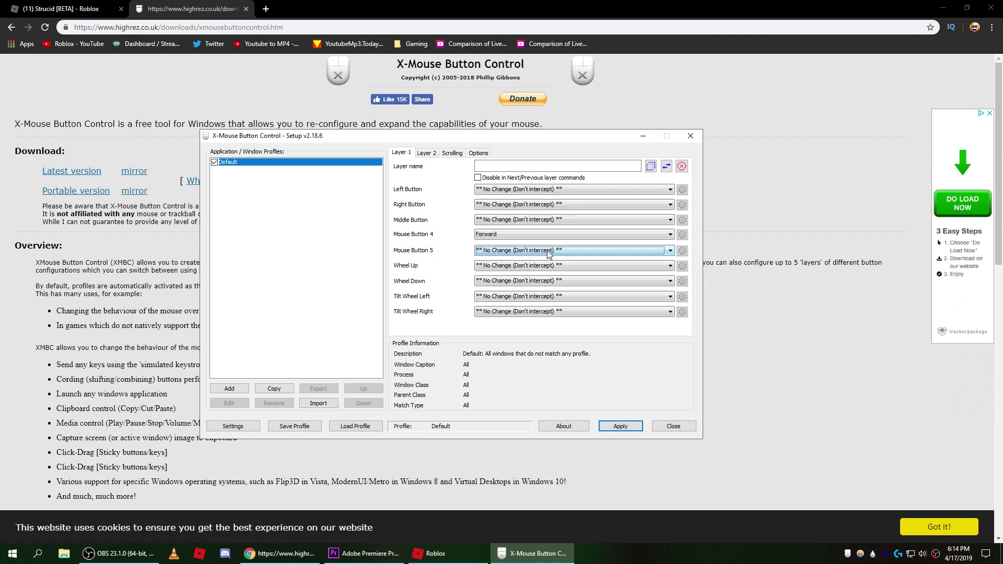
left_click(549, 251)
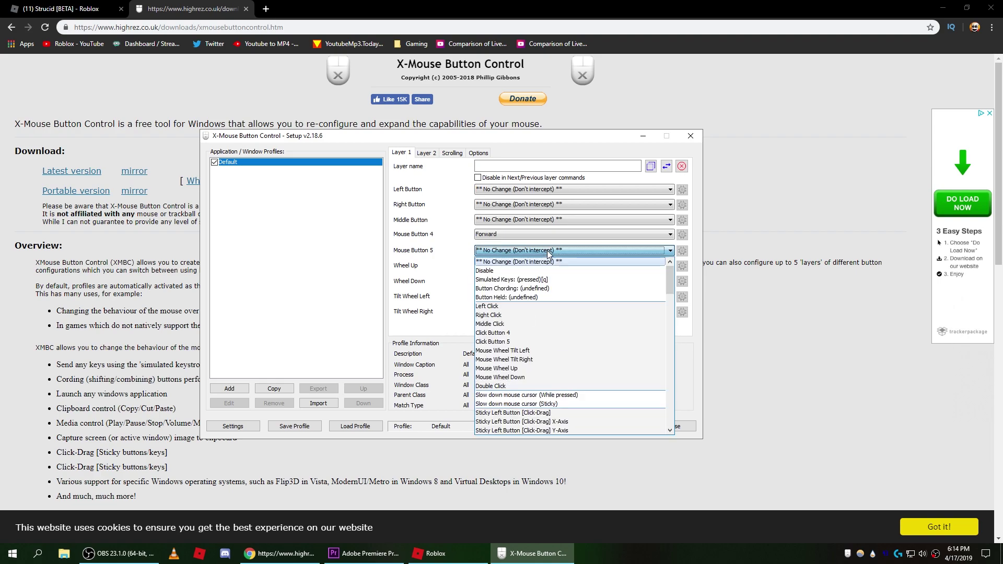
left_click(554, 282)
Change Mouse Button 5's simulated keystroke from q to m
left_click(682, 251)
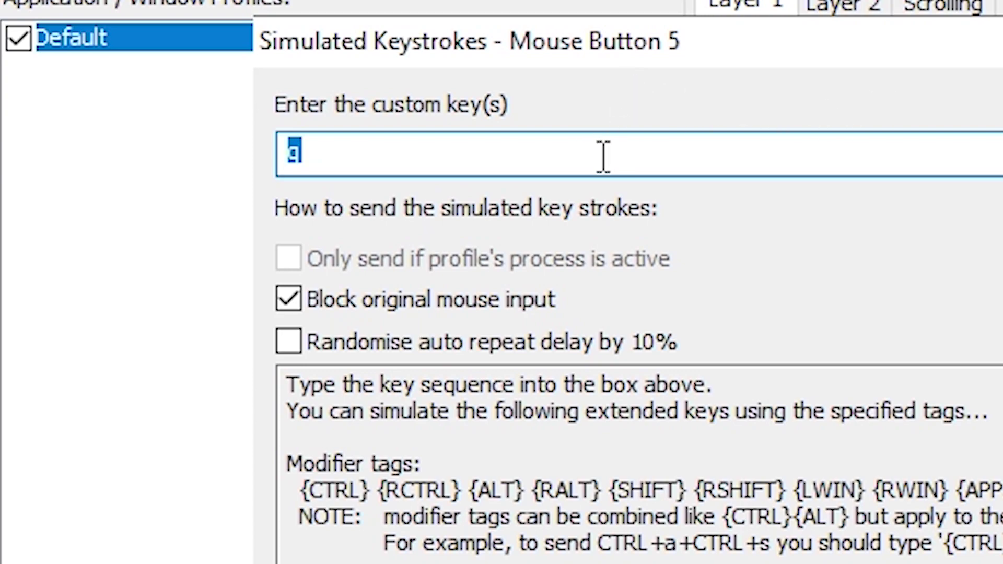
left_click(562, 161)
key("BackSpace")
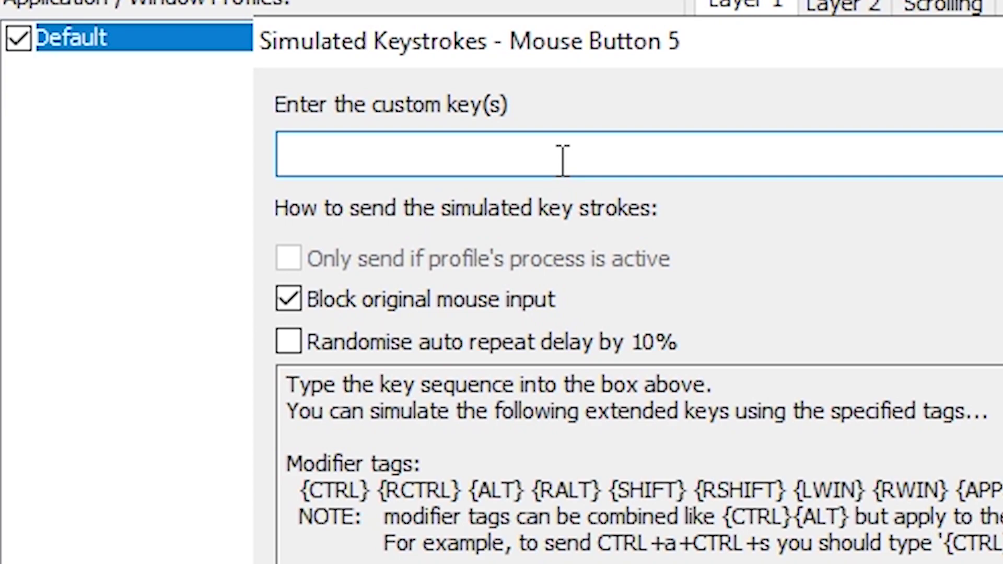
type("m")
left_click(561, 401)
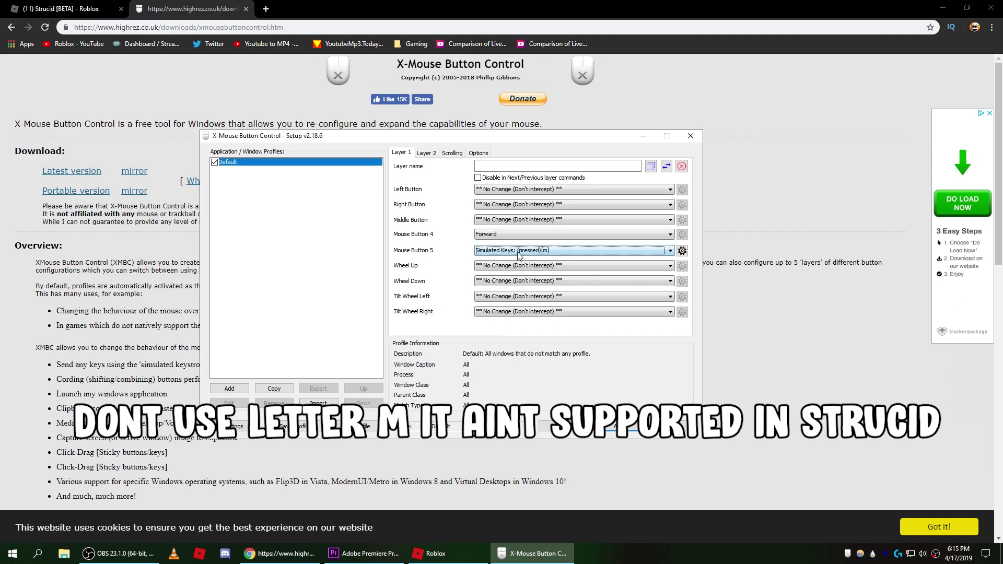
In a new Chrome tab, press Mouse Button 5 repeatedly to fill the address bar with m's
left_click(267, 14)
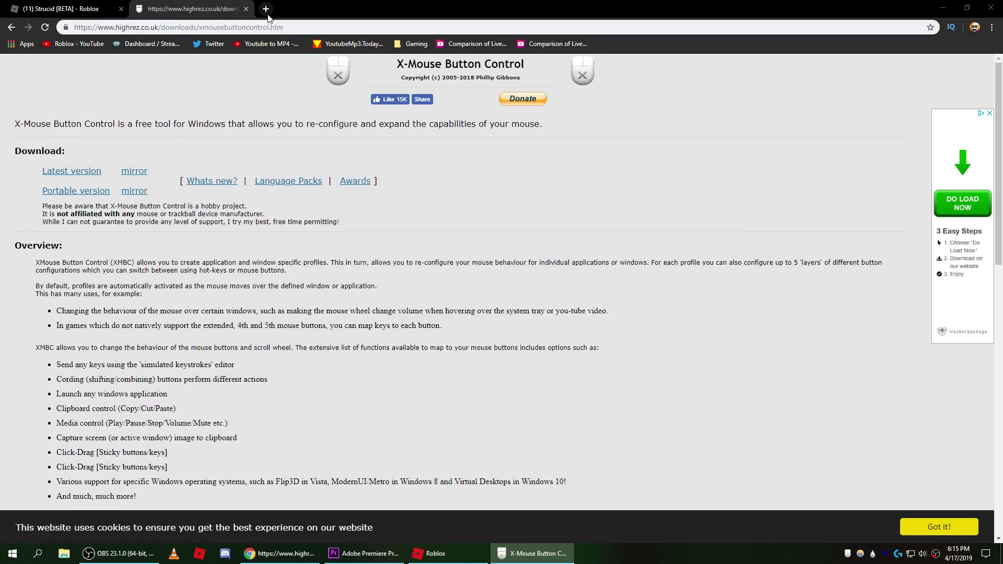
left_click(266, 9)
type("mmmmmmmmmmmmmmmmmmmmmmmmmmmmmmmm")
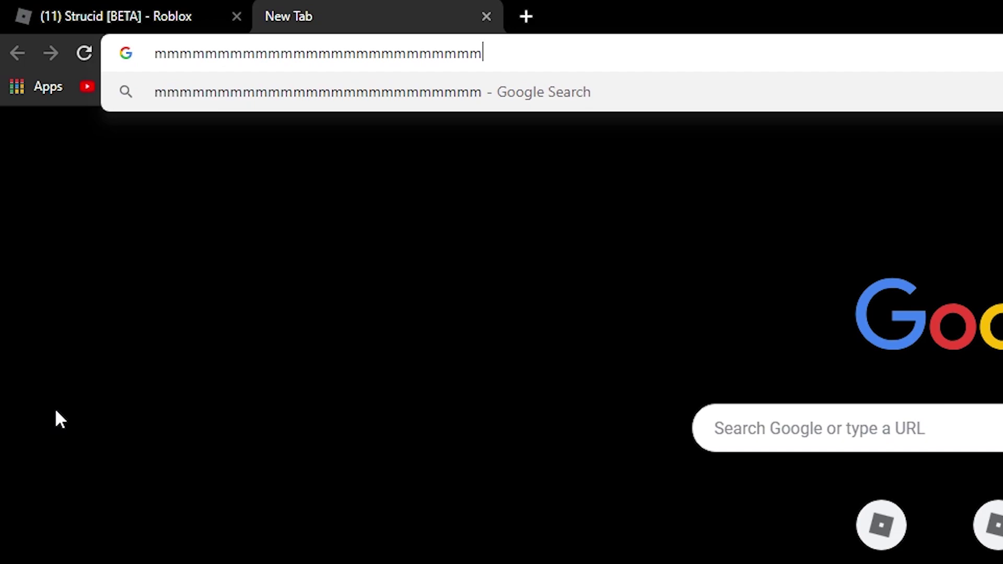
type("mmmmmmmmmmmm")
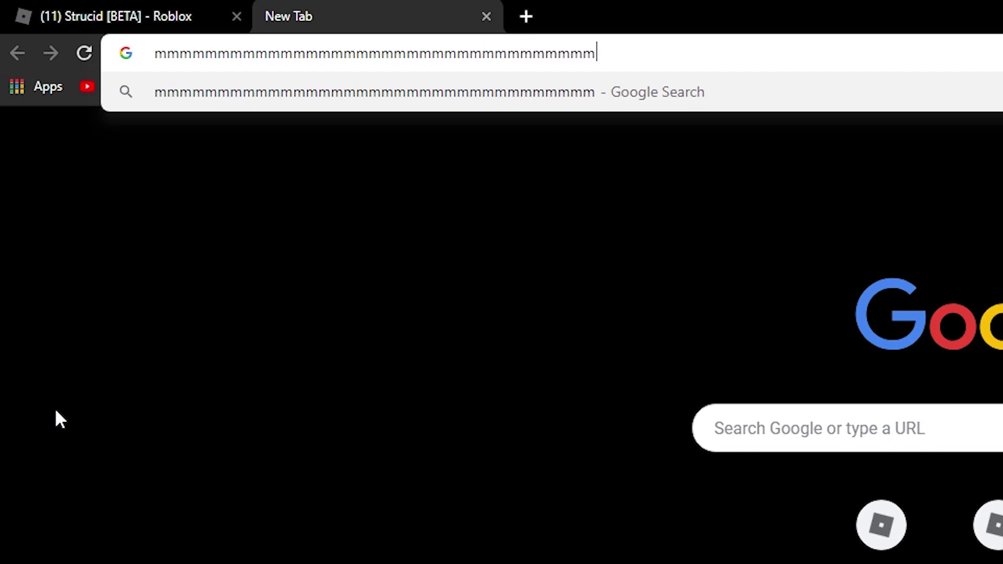
type("mm")
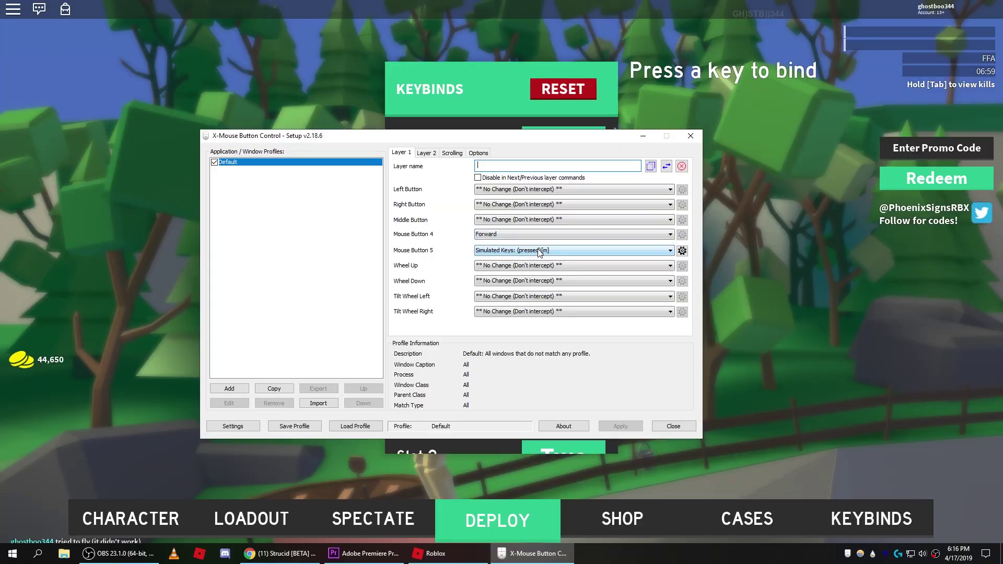
Change Mouse Button 5's keystroke from m to n and apply the settings
left_click(540, 252)
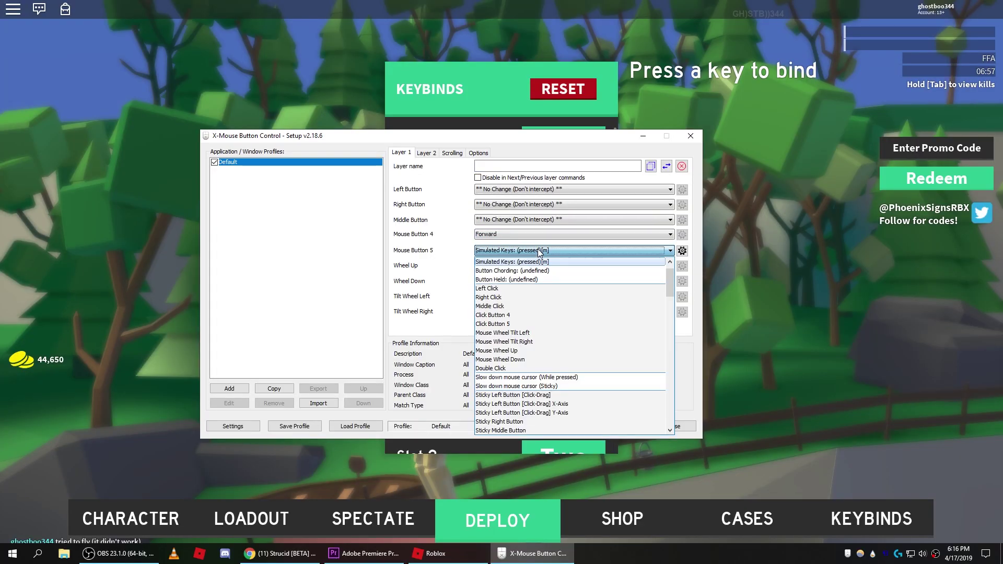
left_click(685, 267)
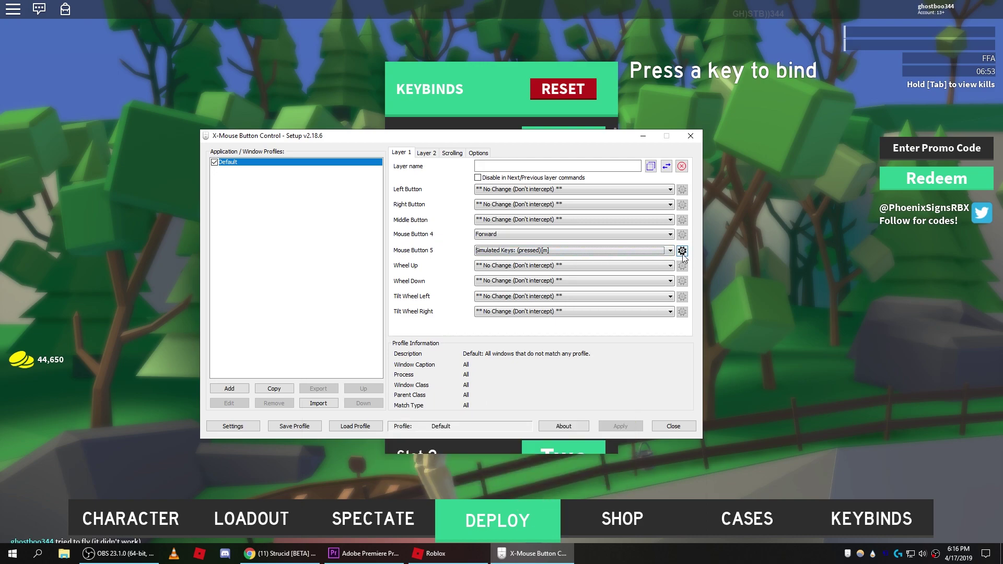
left_click(682, 251)
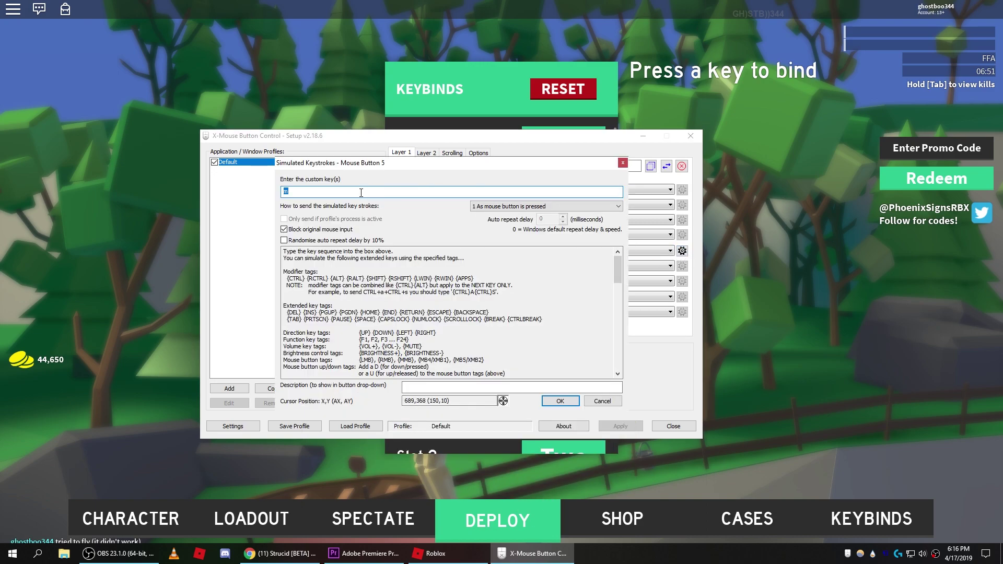
type("n")
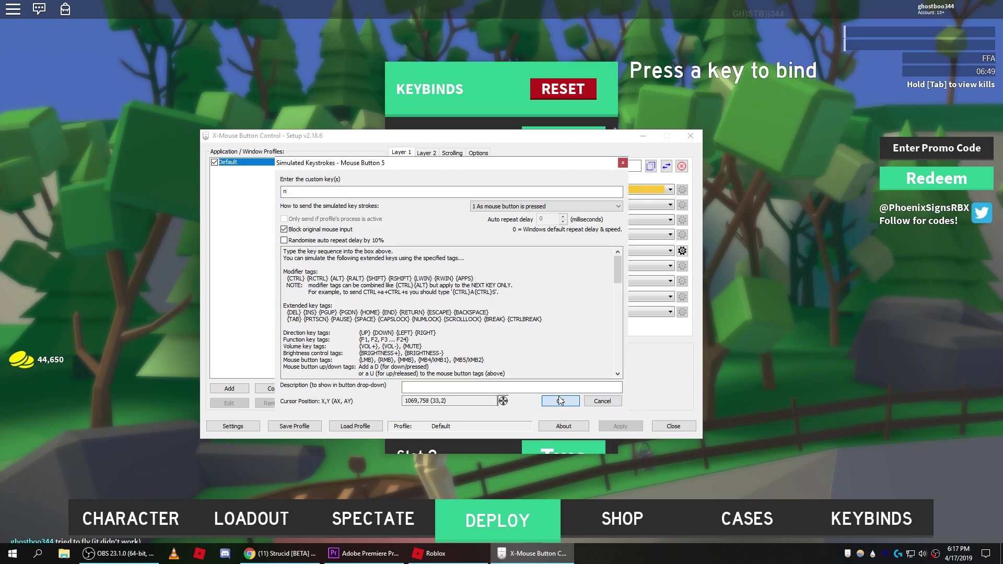
left_click(559, 401)
left_click(621, 426)
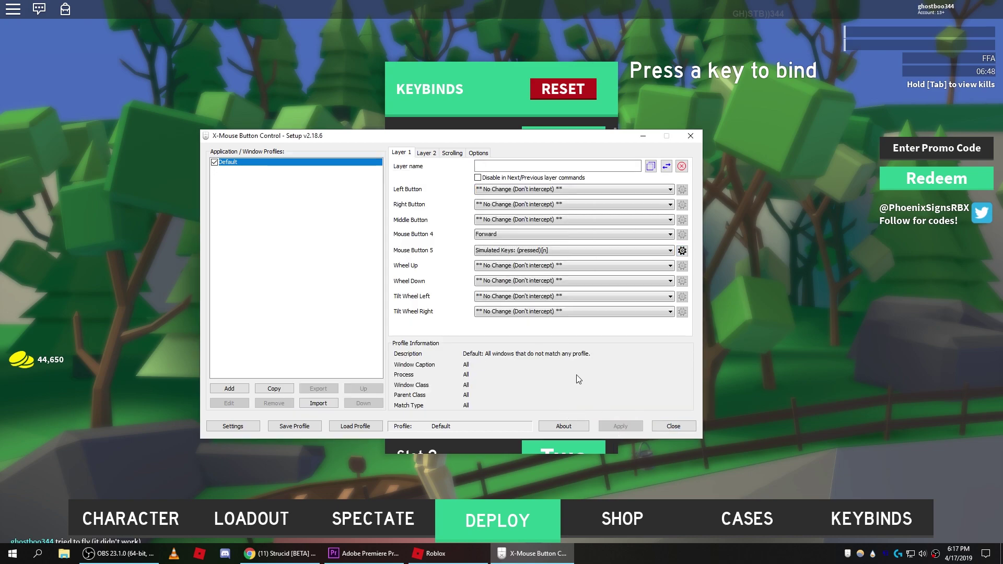
Minimize X-Mouse Button Control and scroll through Strucid's Keybinds list
left_click(643, 136)
scroll(475, 271, "down", 5)
scroll(476, 271, "up", 3)
scroll(481, 277, "up", 3)
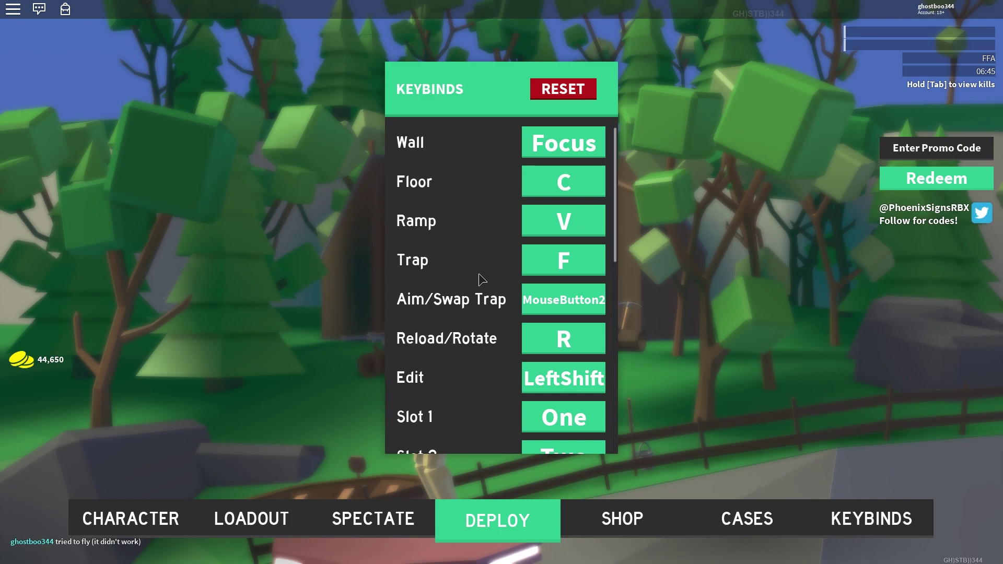
scroll(483, 277, "down", 5)
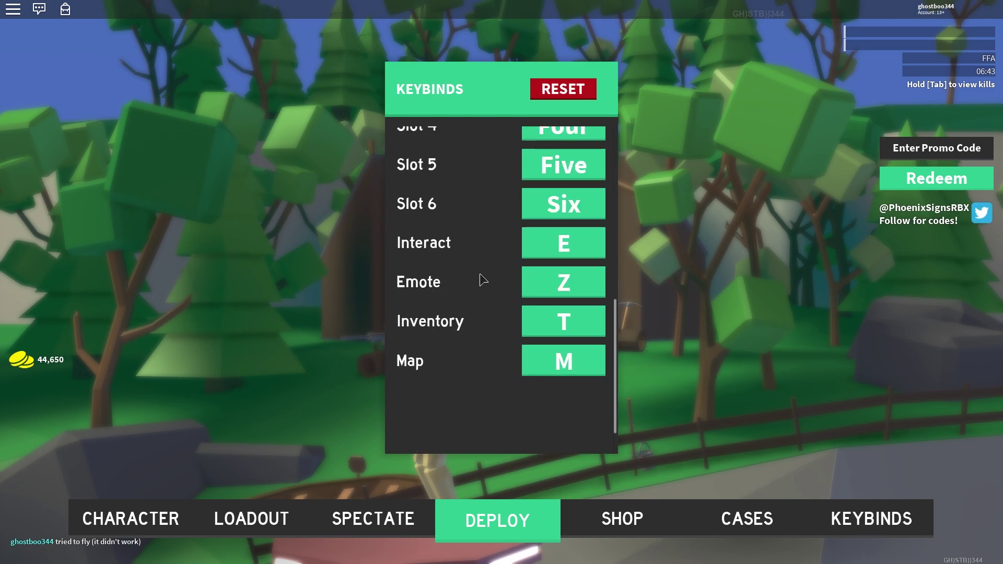
scroll(481, 279, "up", 5)
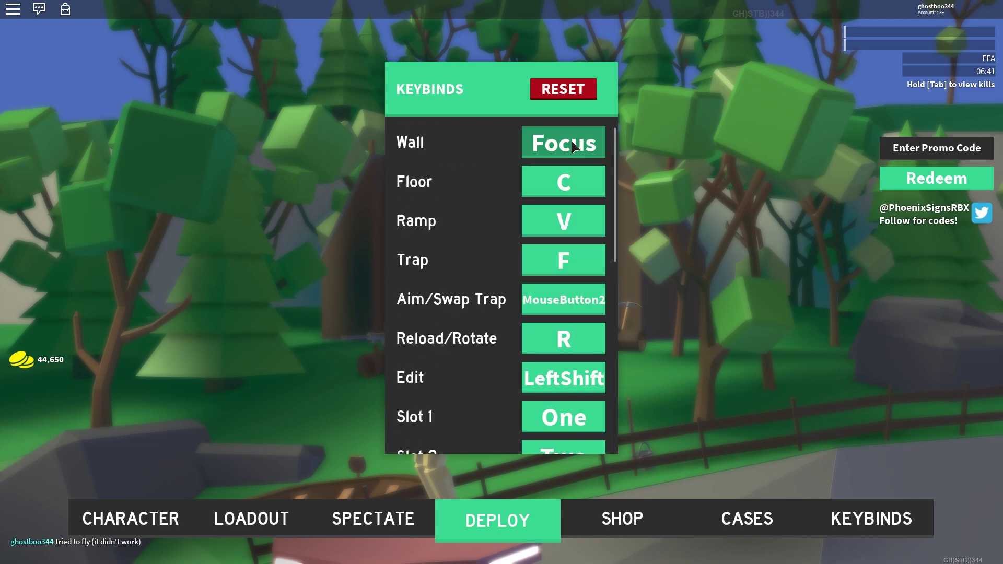
Bind Strucid's Wall build to N and deploy into the match
left_click(572, 141)
key("n")
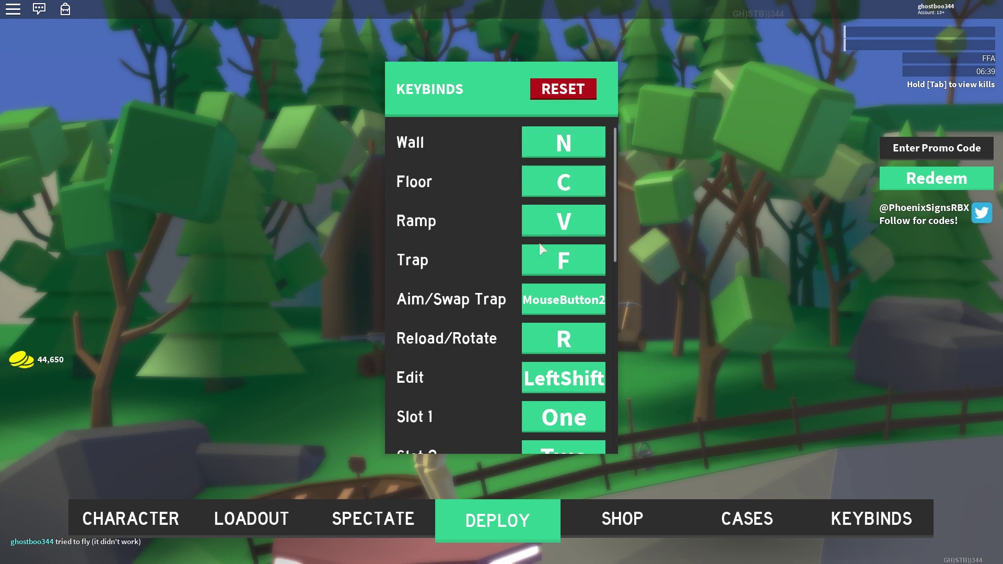
left_click(540, 502)
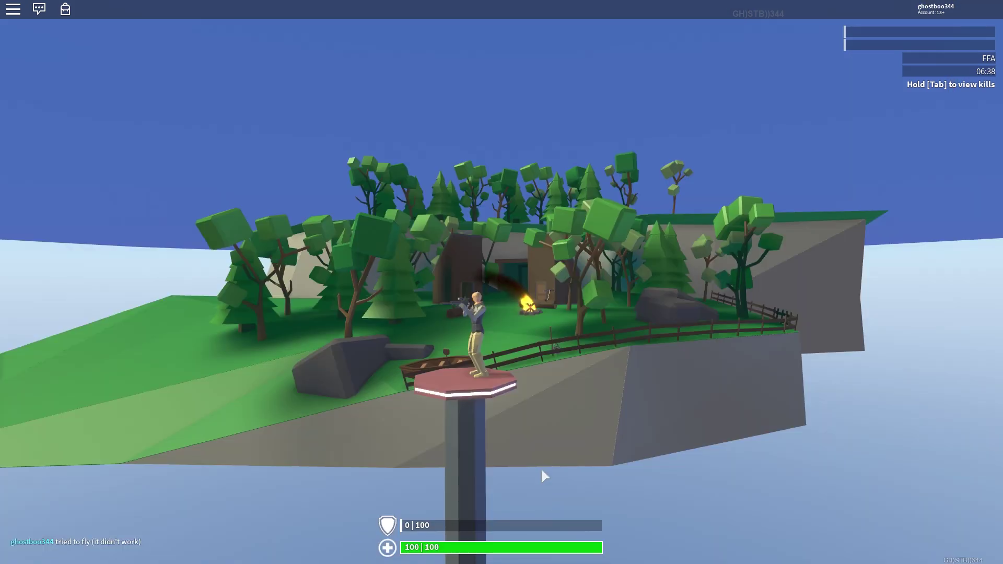
Run forward and build wooden walls and ramps with N and V while climbing
key("w")
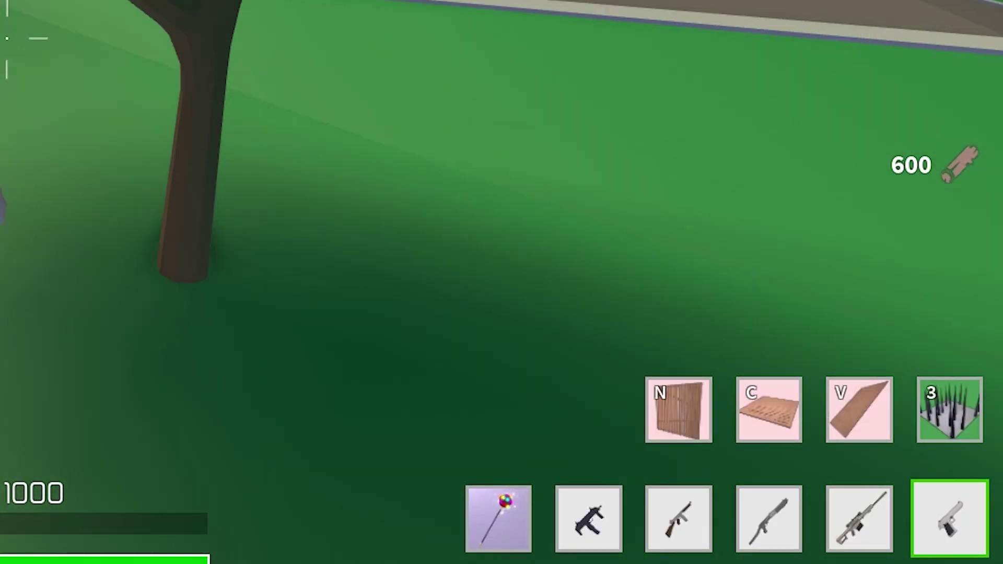
key("5")
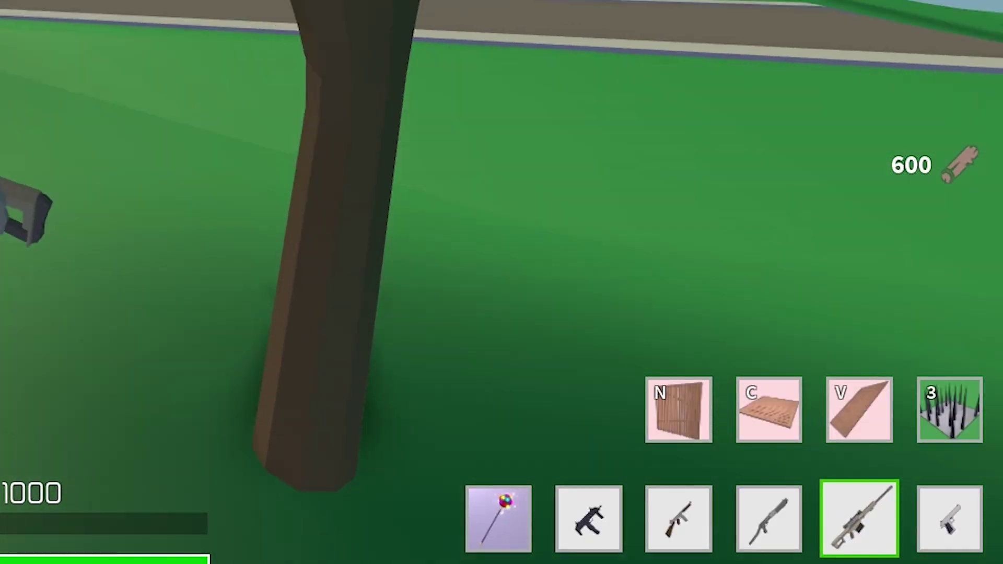
key("n")
key("w")
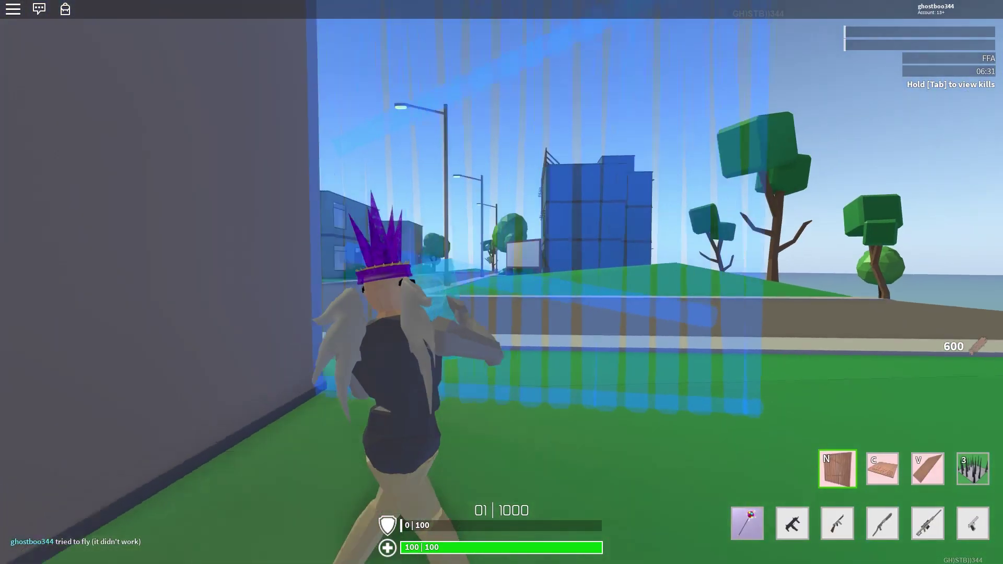
key("w")
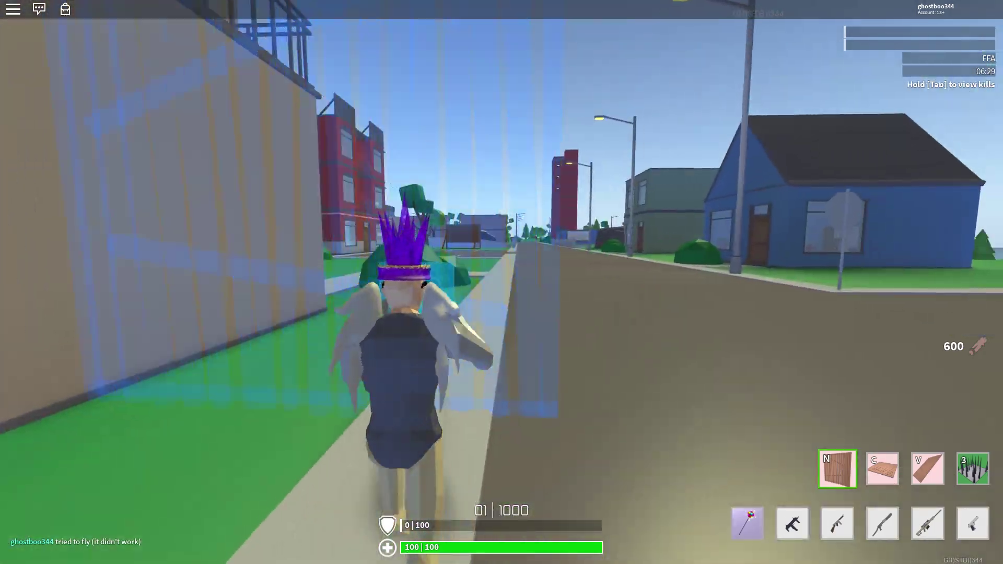
left_click(501, 282)
key("v")
left_click(501, 282)
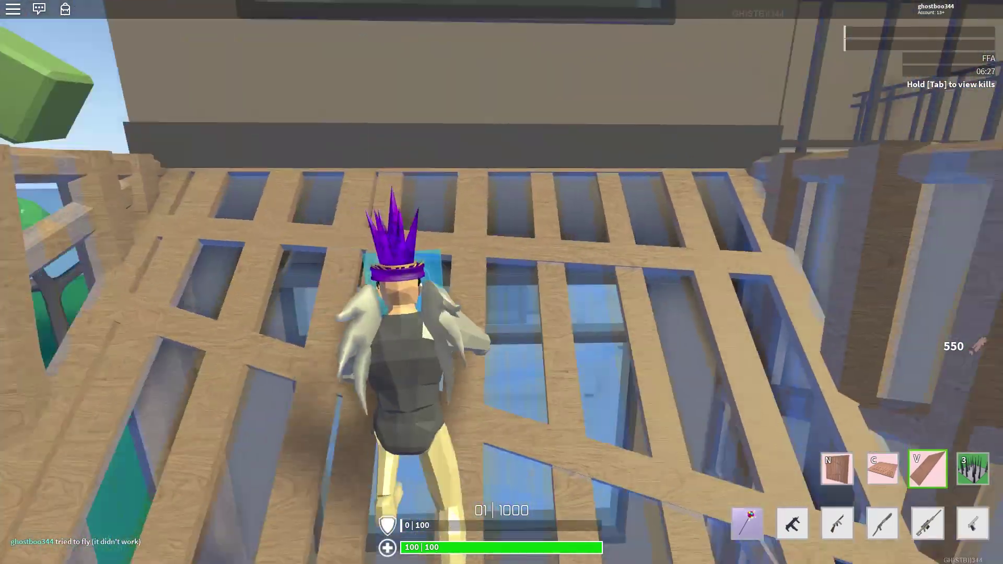
left_click(501, 282)
key("w")
left_click(501, 282)
left_click(501, 283)
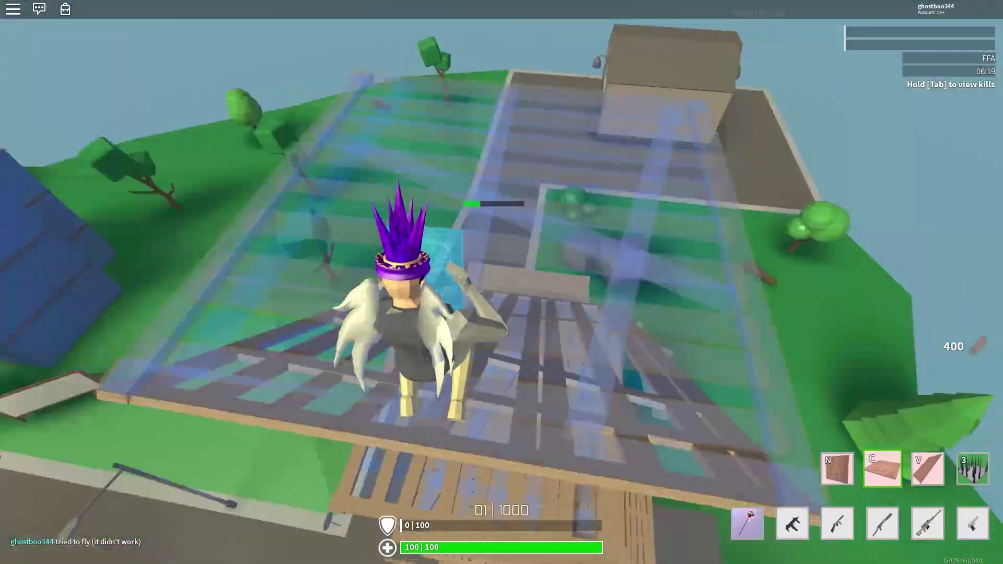
key("v")
left_click(502, 282)
Reopen X-Mouse Button Control from the taskbar and set Mouse Button 4 to Simulated Keys
key("super")
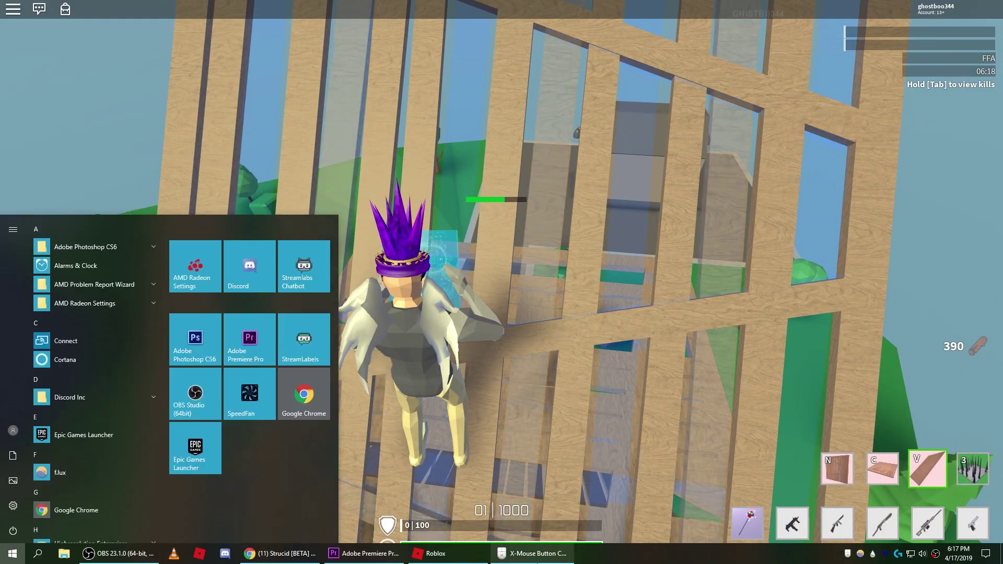
left_click(532, 553)
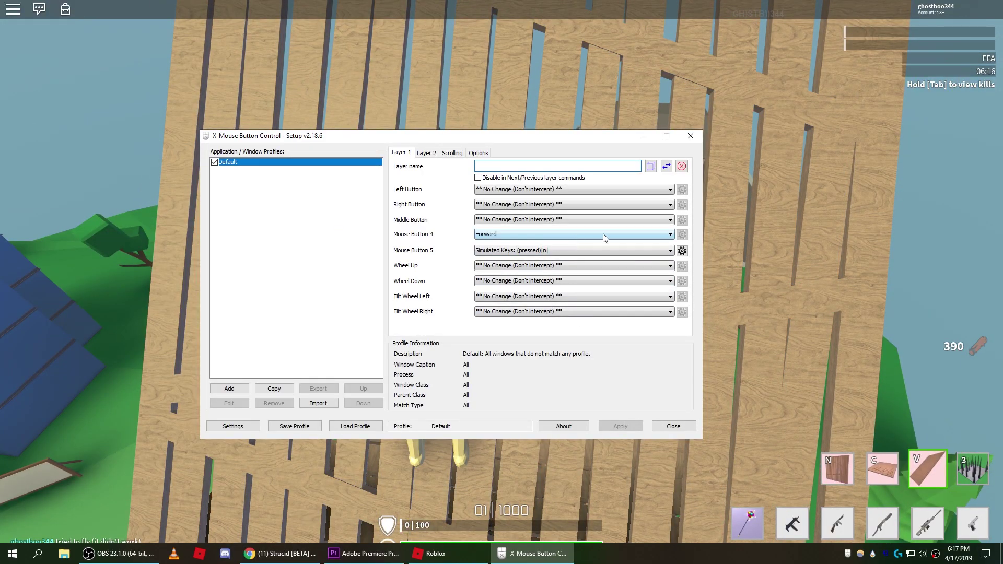
left_click(670, 234)
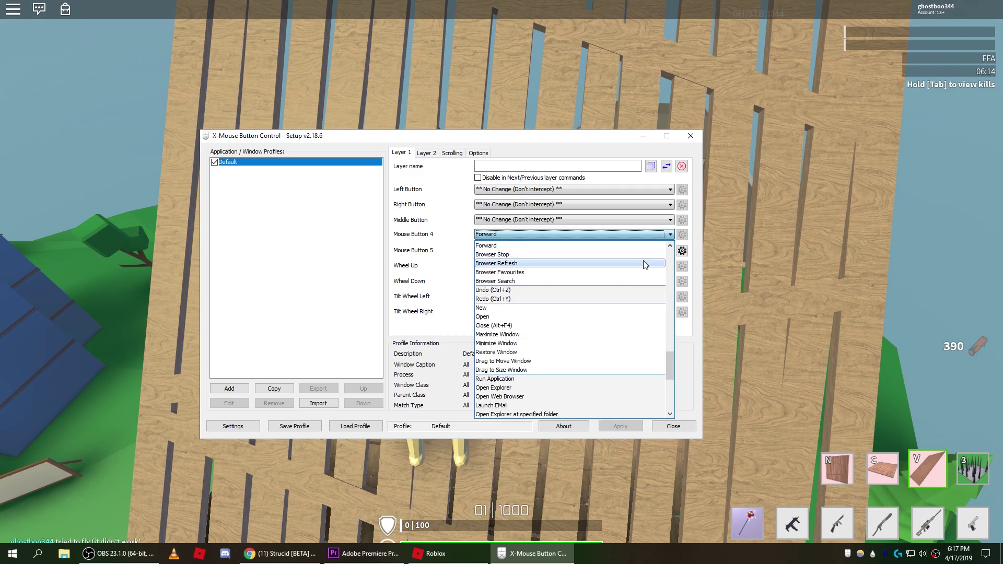
scroll(644, 260, "up", 8)
scroll(643, 262, "up", 1)
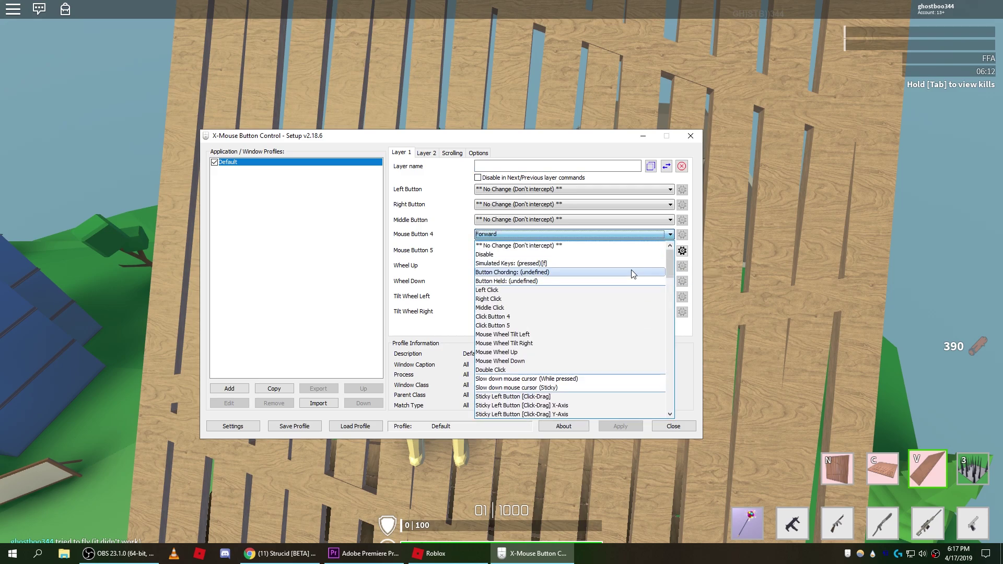
left_click(644, 258)
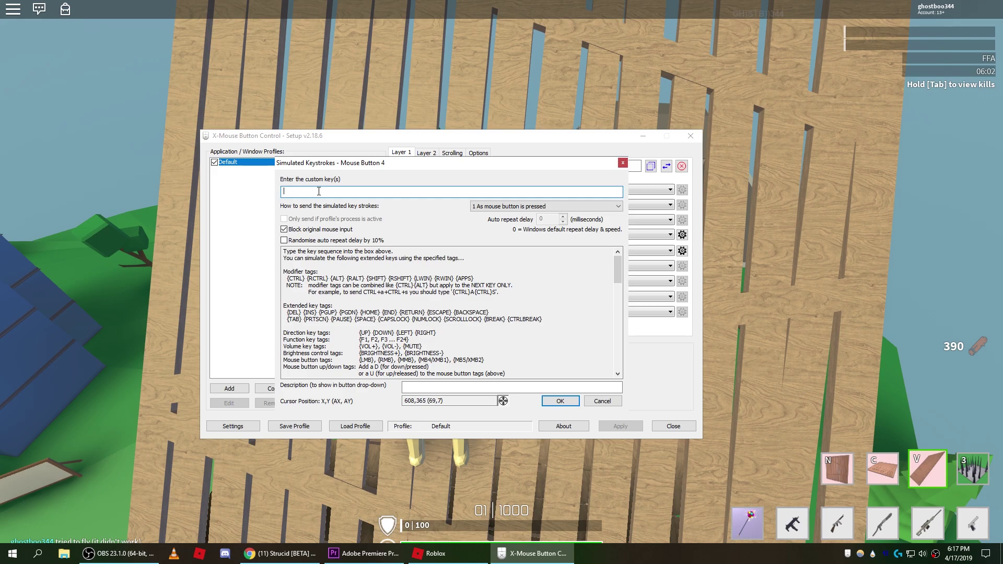
Enter p as Mouse Button 4's keystroke, apply the mappings and minimize the window
type("p")
left_click(559, 401)
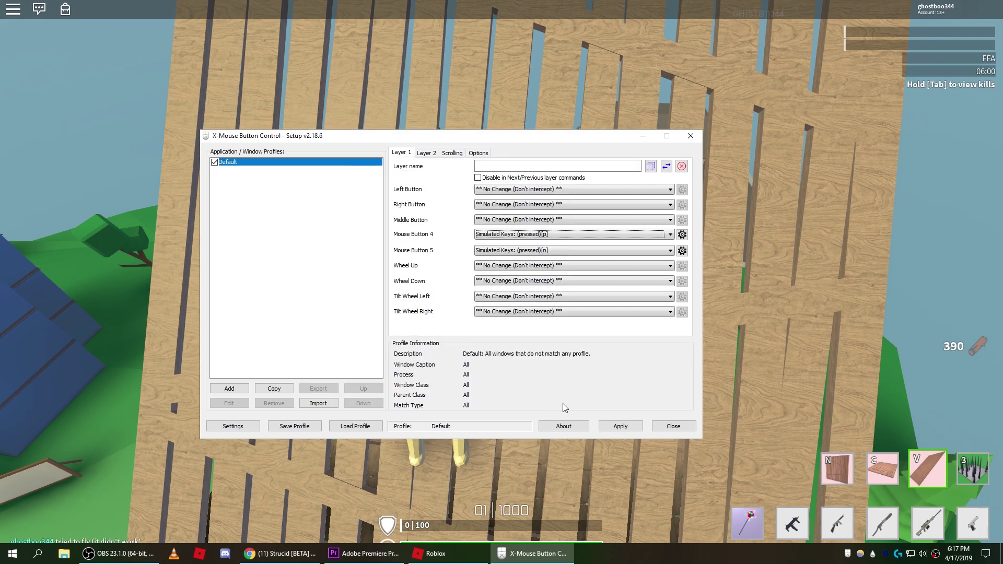
left_click(619, 426)
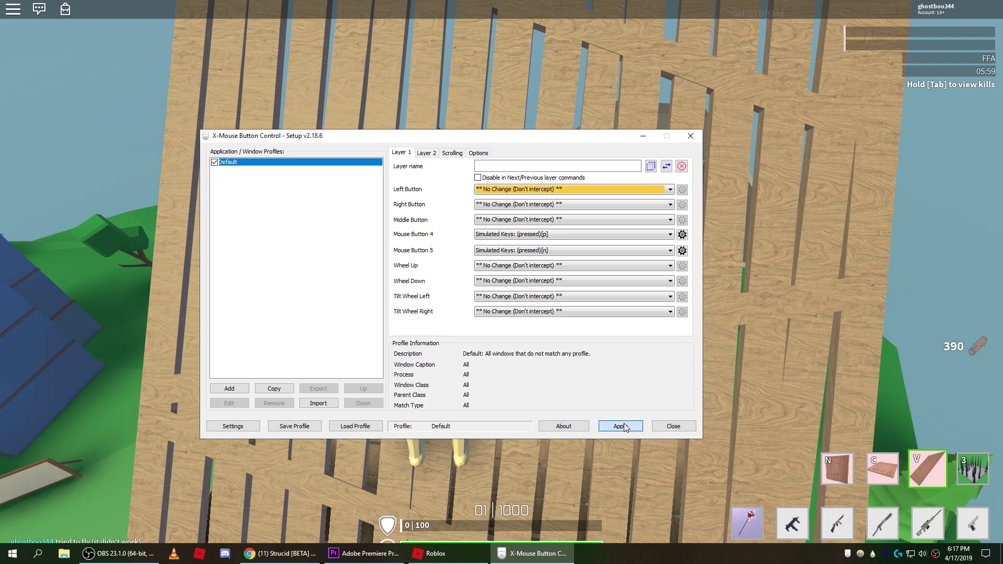
left_click(643, 137)
Reset the Roblox character and check the Trap binding in Strucid's Keybinds list
key("Escape")
key("r")
key("Return")
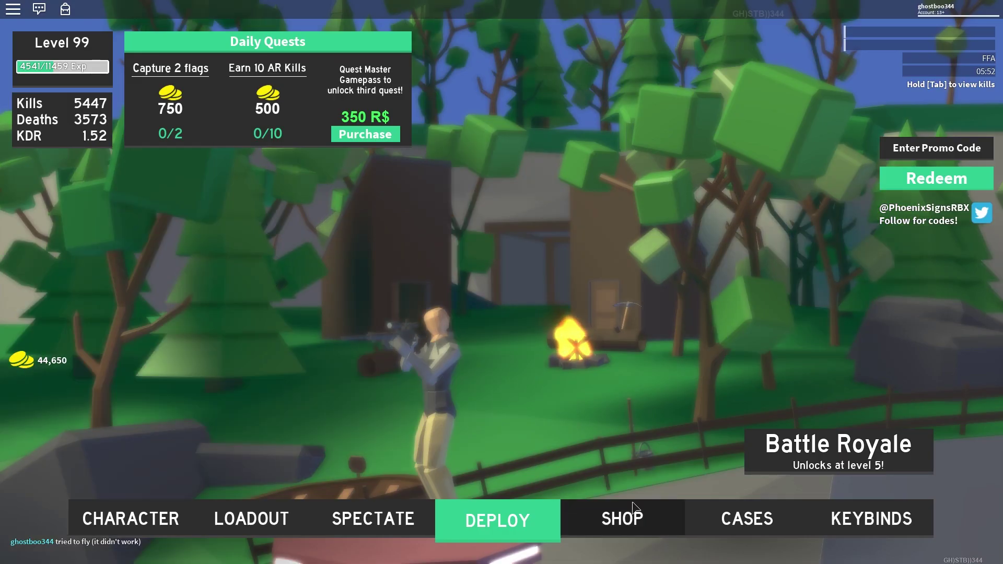
left_click(857, 514)
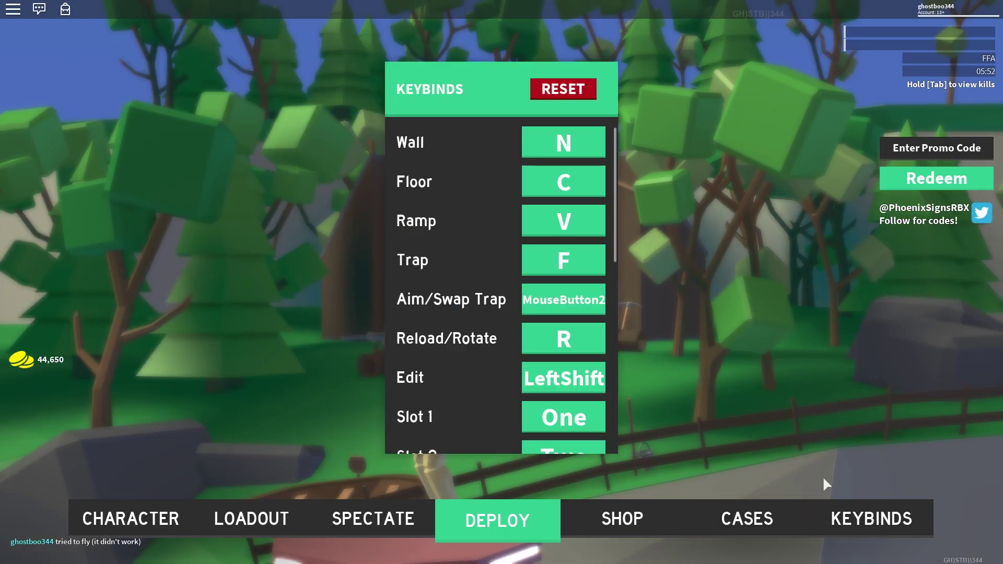
left_click(567, 266)
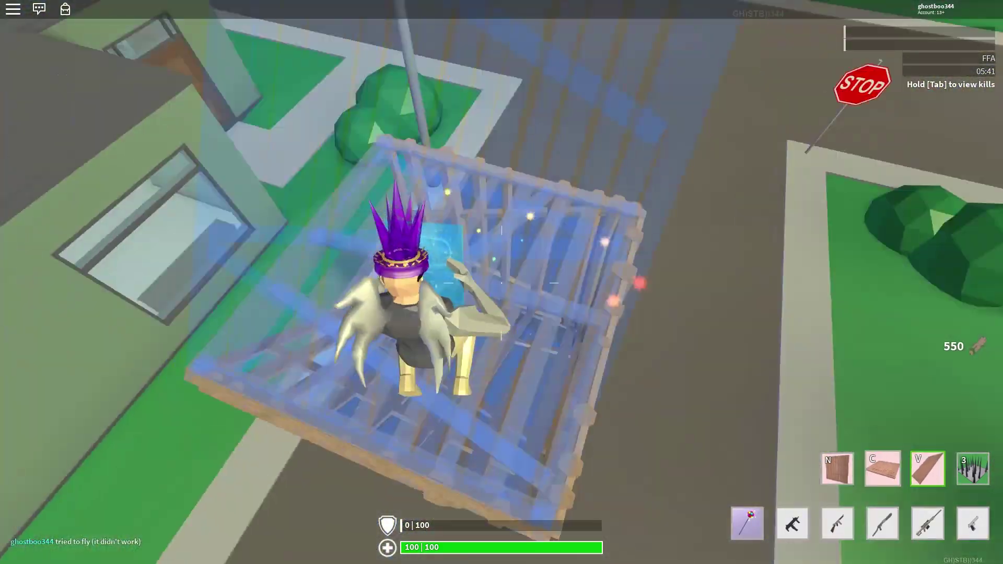
Build a tower of wooden walls, floors and ramps using N, C and V while climbing
left_click(502, 282)
key("c")
left_click(502, 282)
key("n")
left_click(501, 283)
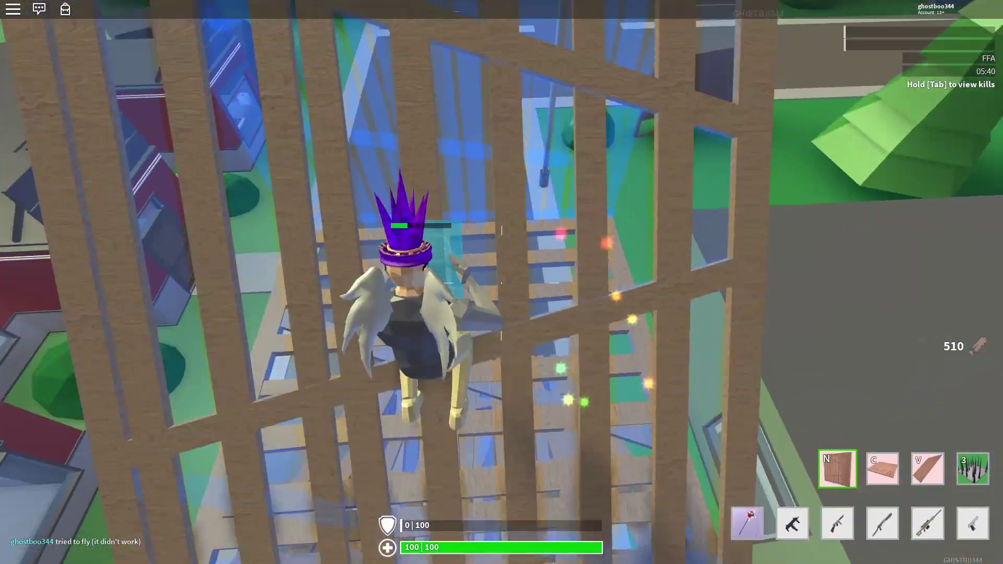
left_click(502, 283)
key("v")
left_click(502, 283)
key("n")
left_click(502, 283)
left_click(502, 283)
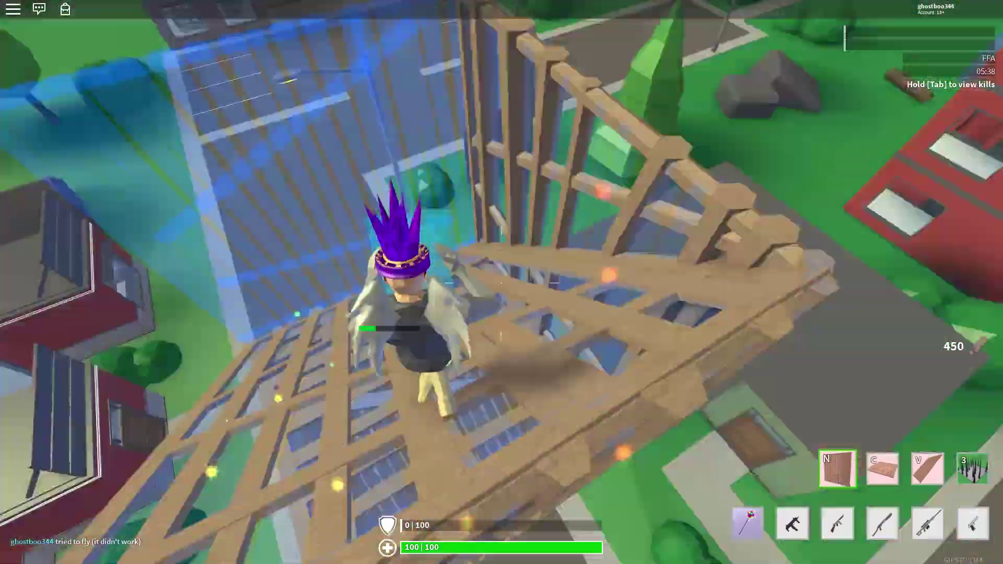
key("c")
left_click(501, 283)
key("v")
key("n")
left_click(501, 282)
left_click(501, 282)
left_click(502, 282)
key("v")
left_click(501, 282)
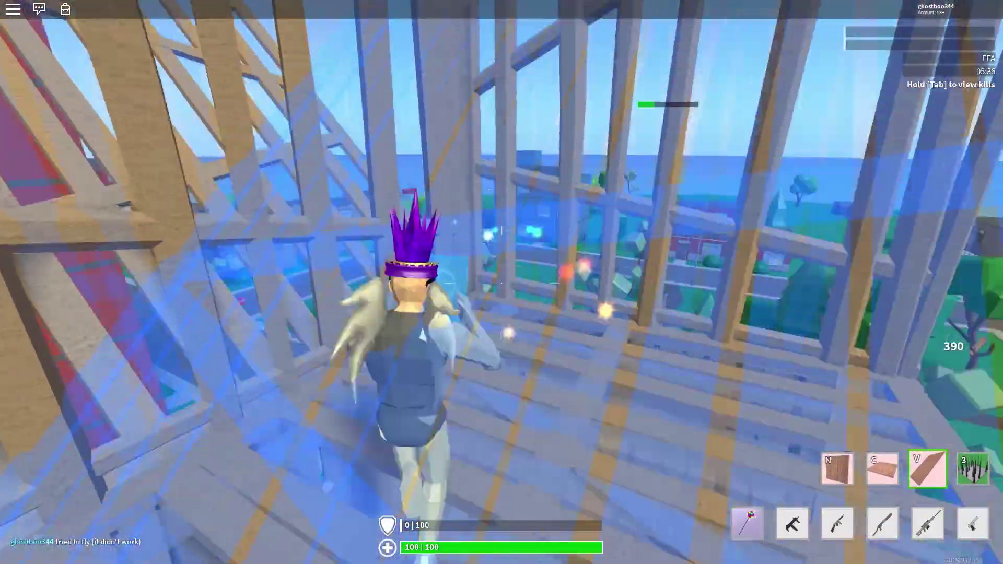
left_click(501, 282)
Place one more ramp, then cycle through SMG, rifle, shotgun and sniper and run forward
key("2")
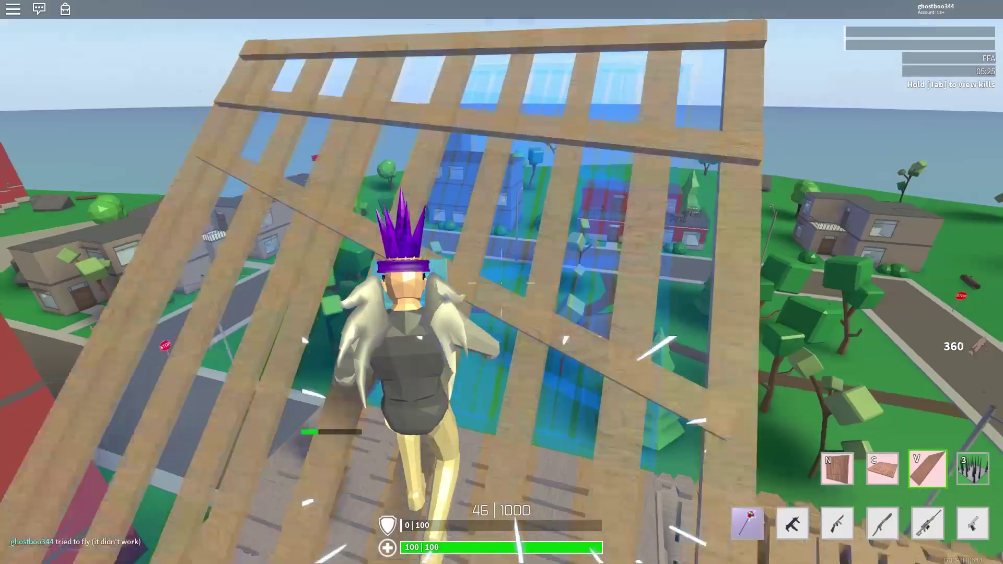
key("v")
left_click(502, 282)
key("2")
key("3")
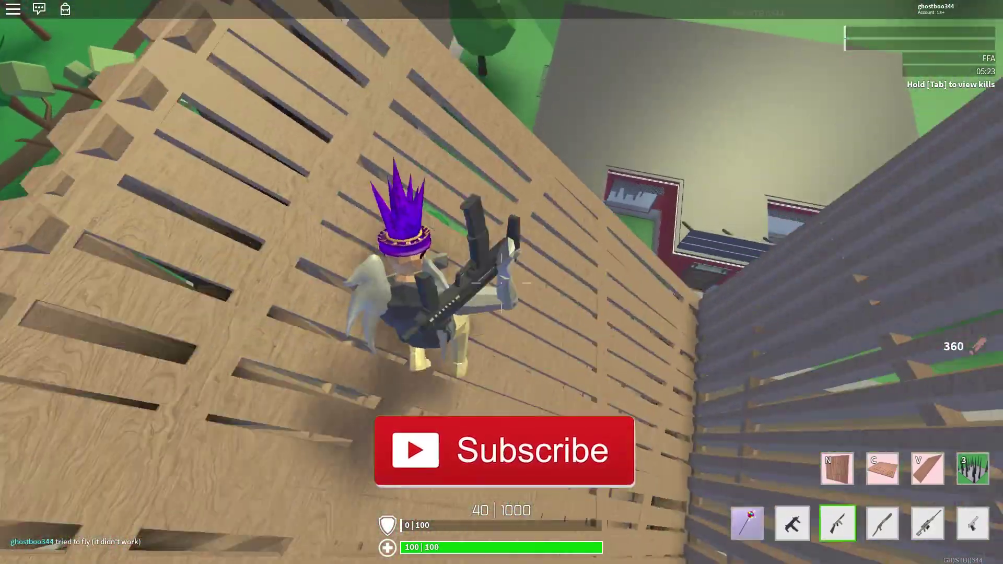
key("4")
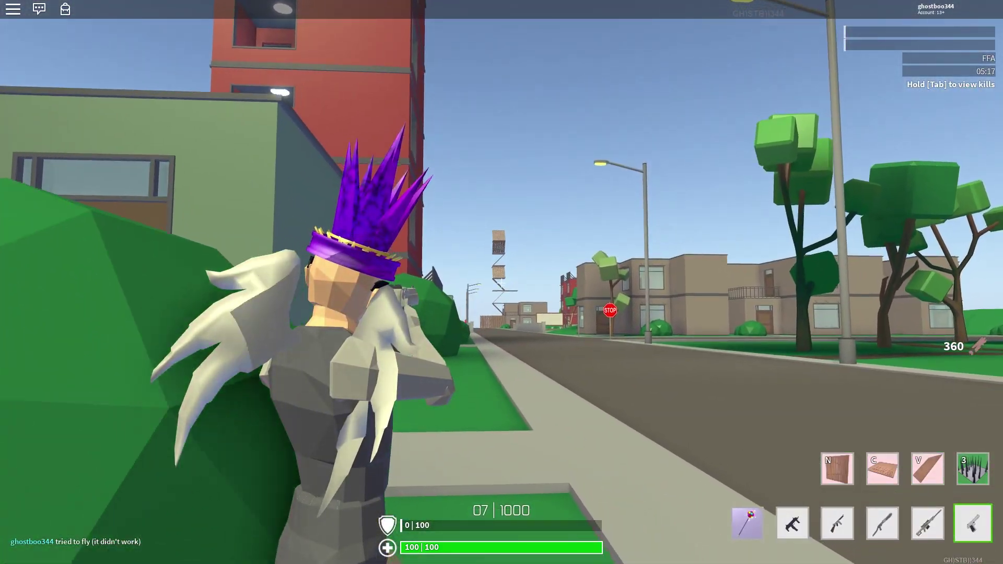
key("5")
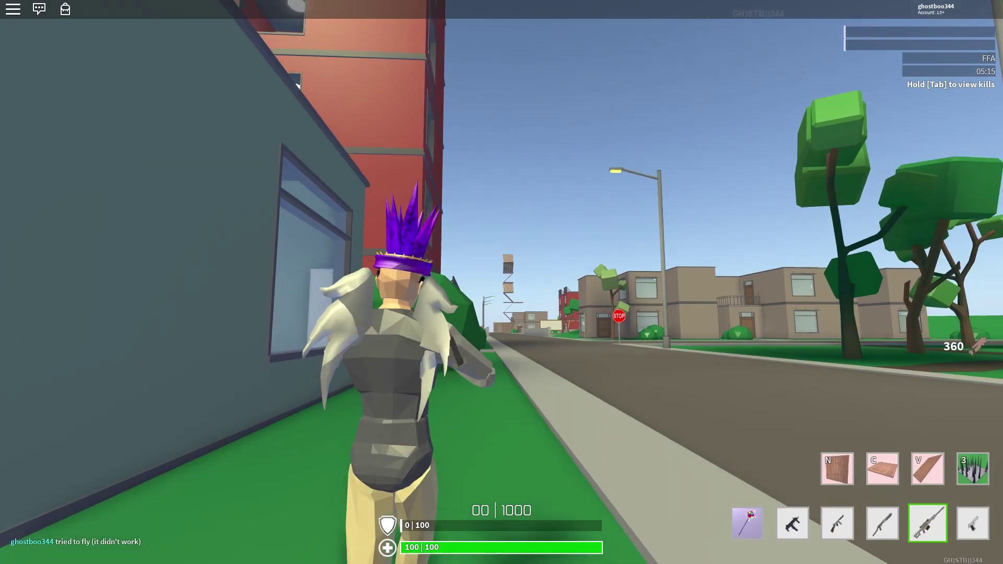
key("w")
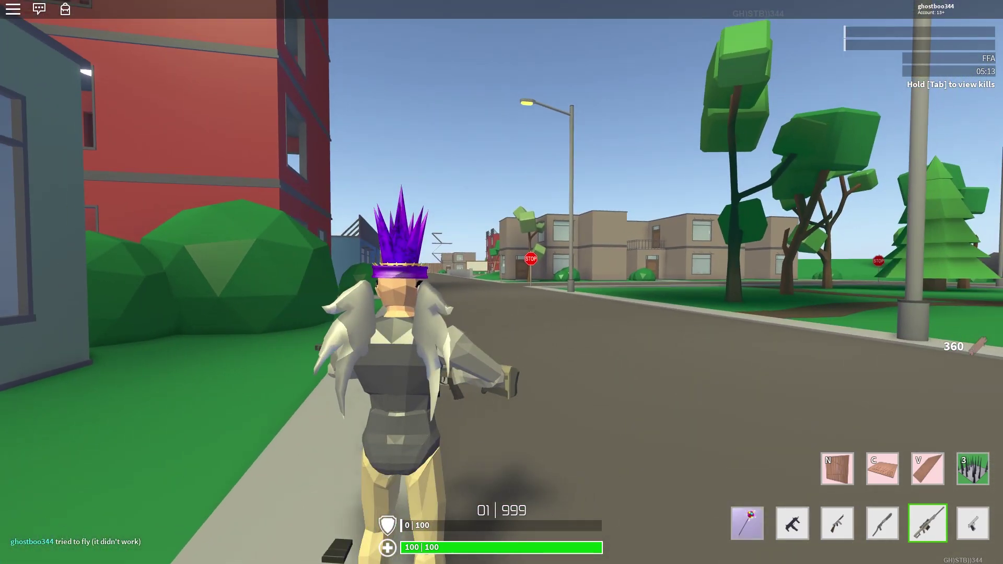